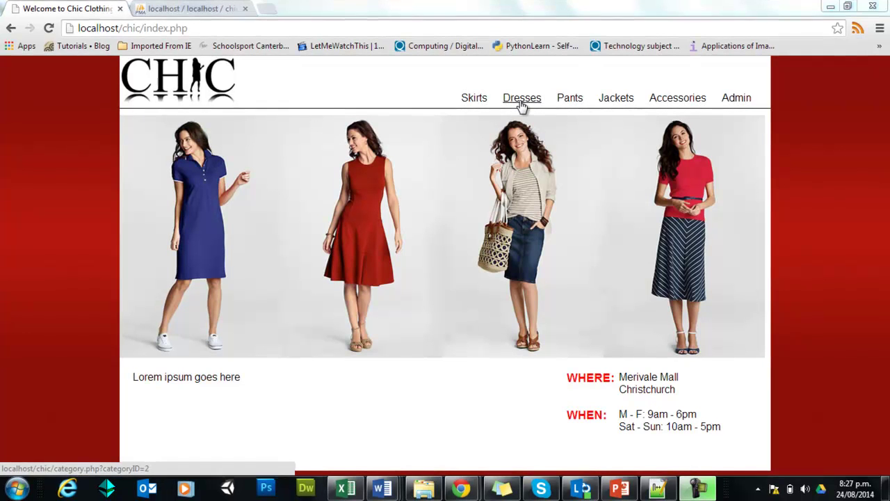
Step: Browse the chic database's category table in phpMyAdmin to see its five categories
{"action": "left_click", "coordinate": [209, 11]}
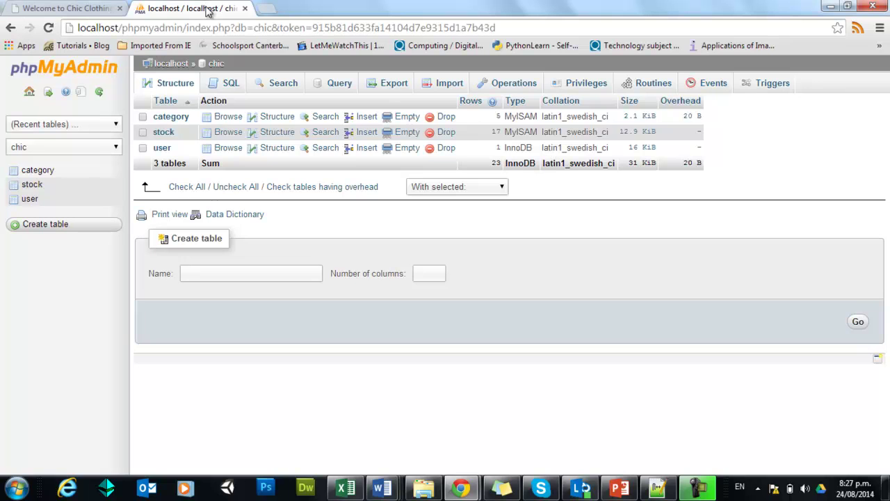
{"action": "left_click", "coordinate": [174, 117]}
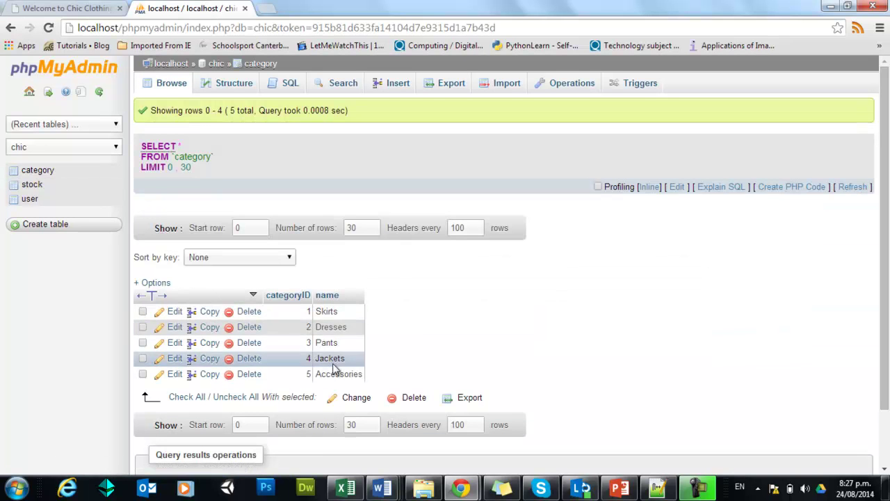
Step: Browse the shop's Skirts, Dresses, Pants and Jackets listings, finishing on Pants
{"action": "left_click", "coordinate": [95, 9]}
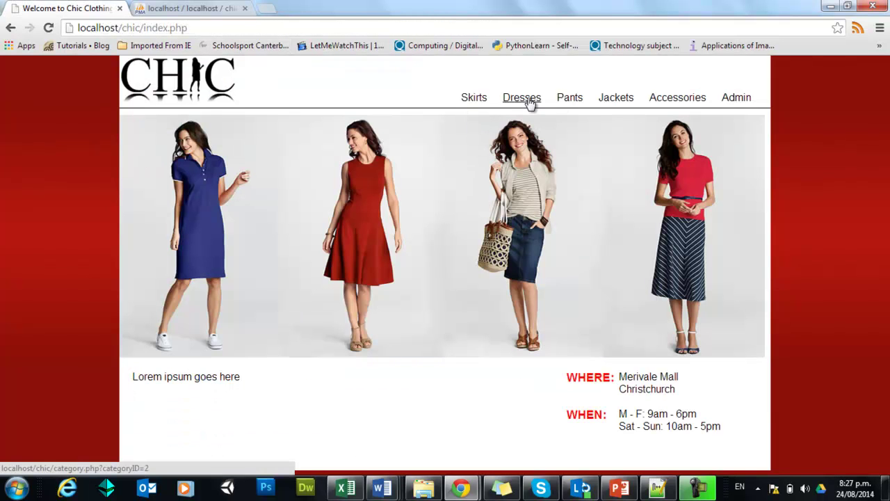
{"action": "left_click", "coordinate": [473, 102]}
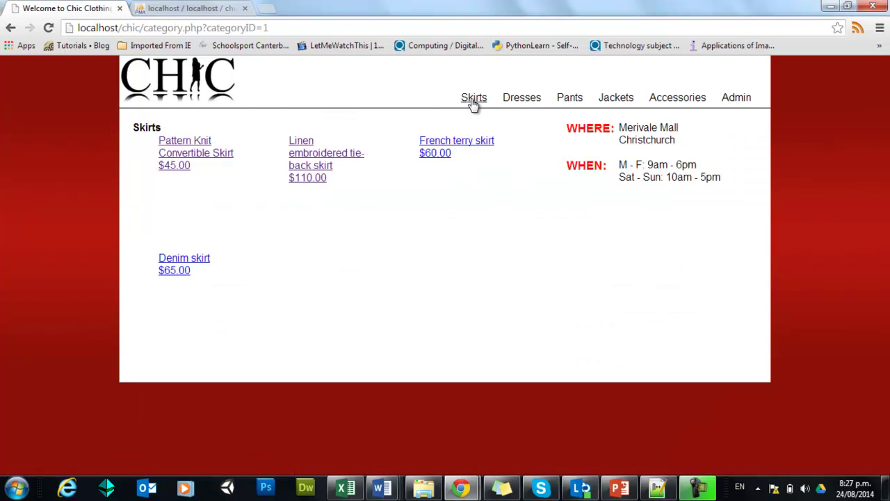
{"action": "left_click", "coordinate": [524, 102]}
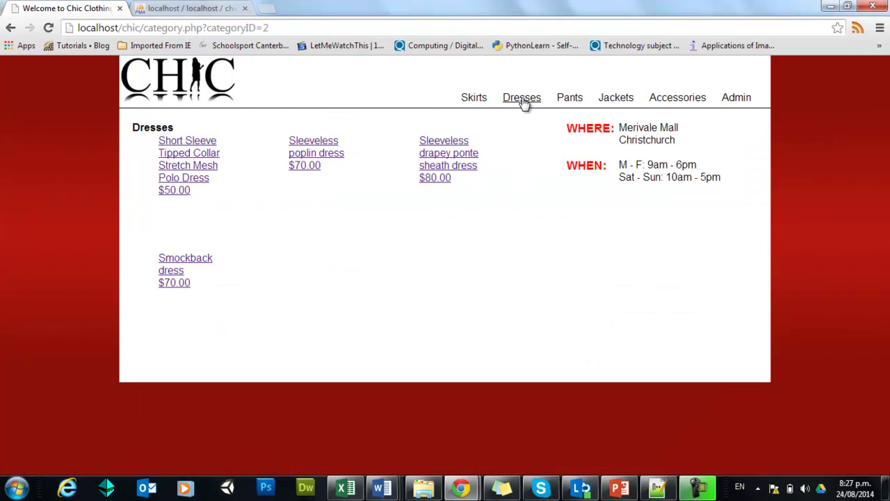
{"action": "left_click", "coordinate": [569, 102]}
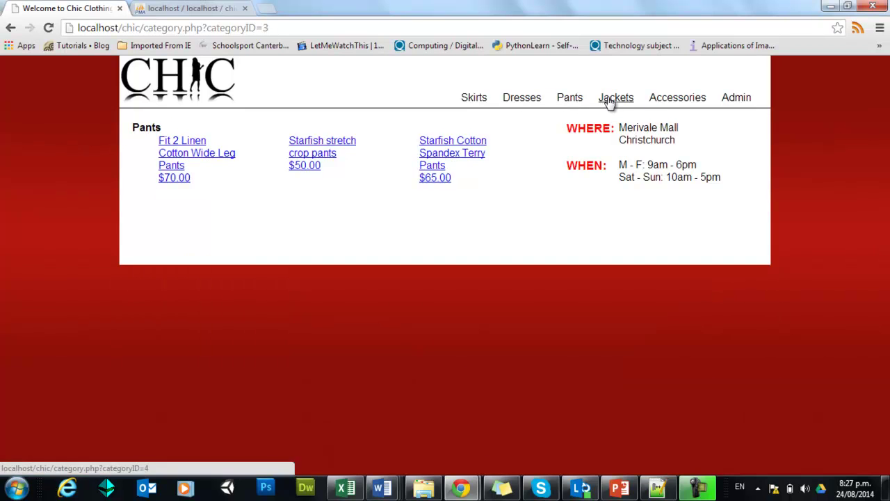
{"action": "left_click", "coordinate": [609, 102]}
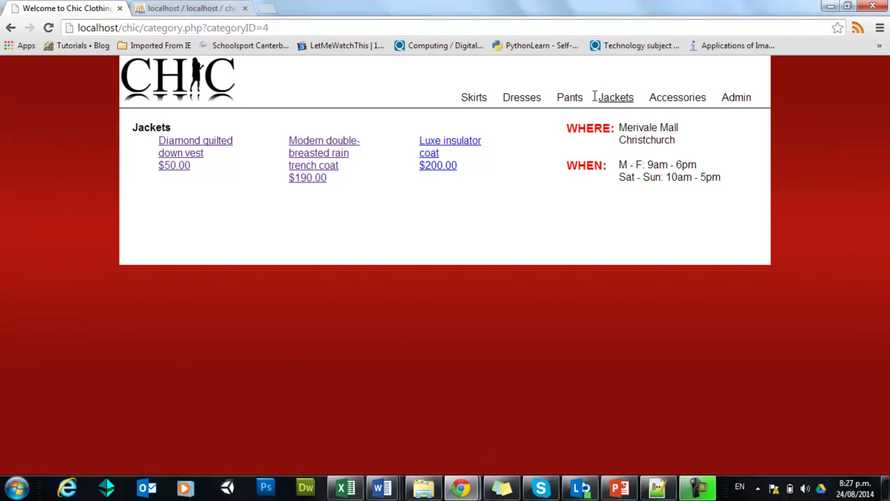
{"action": "left_click", "coordinate": [574, 101]}
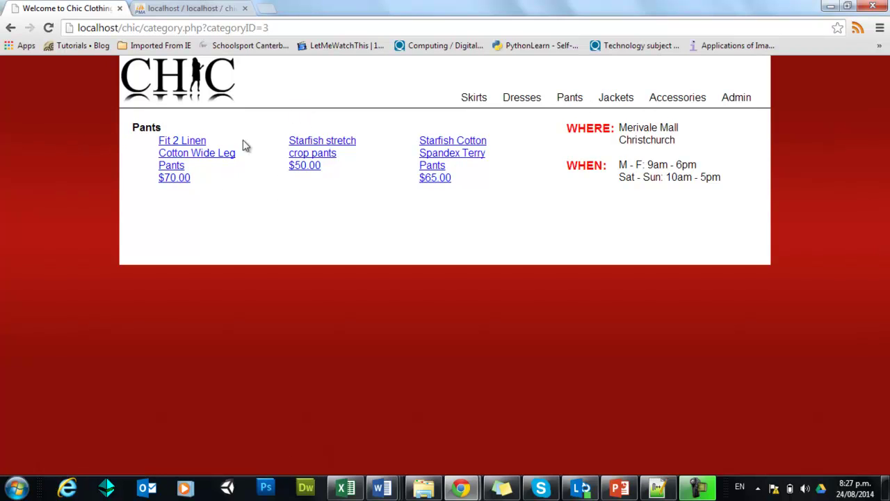
Step: View the Starfish stretch crop pants, Starfish Cotton Spandex Terry Pants and Linen embroidered tie-back skirt pages
{"action": "left_click", "coordinate": [314, 144]}
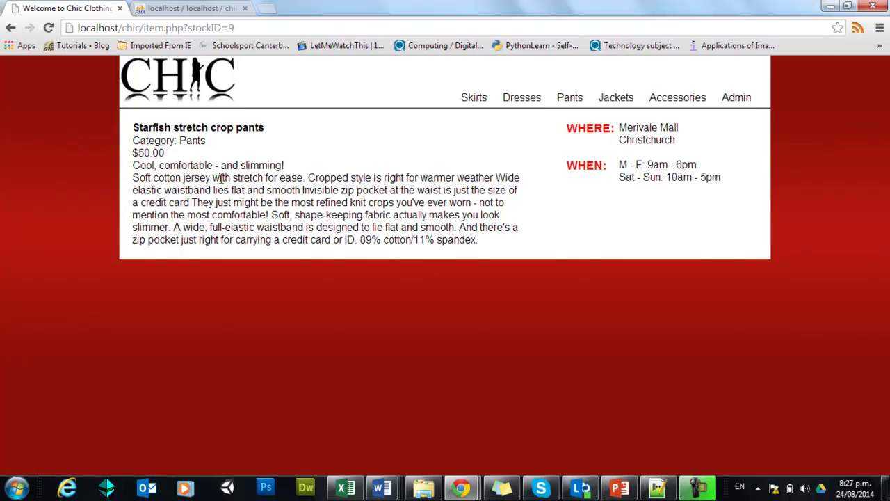
{"action": "left_click", "coordinate": [11, 28]}
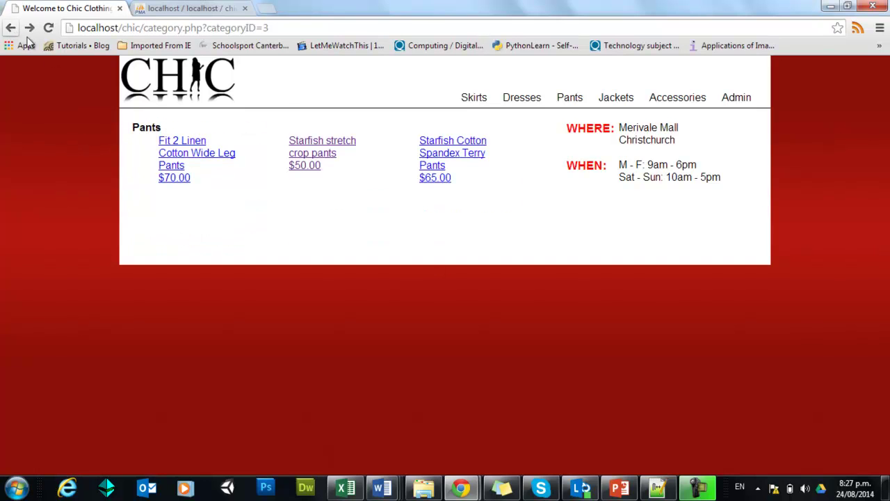
{"action": "left_click", "coordinate": [435, 146]}
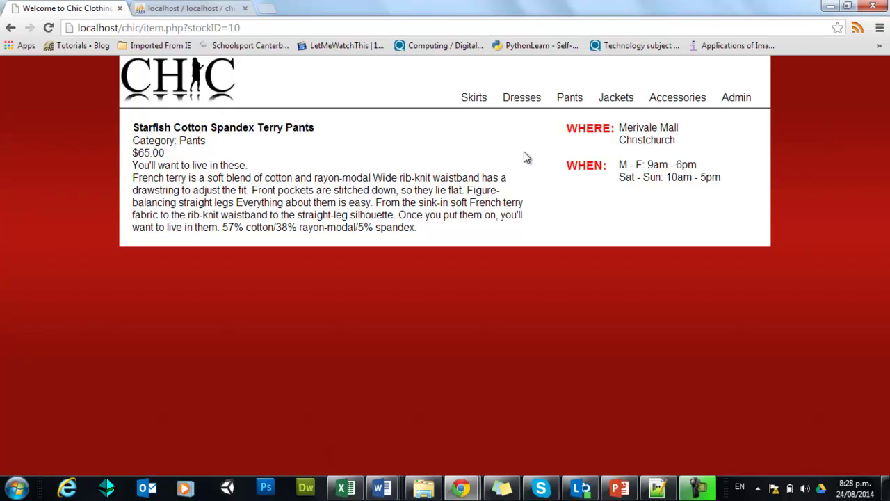
{"action": "left_click", "coordinate": [476, 101]}
{"action": "left_click", "coordinate": [314, 166]}
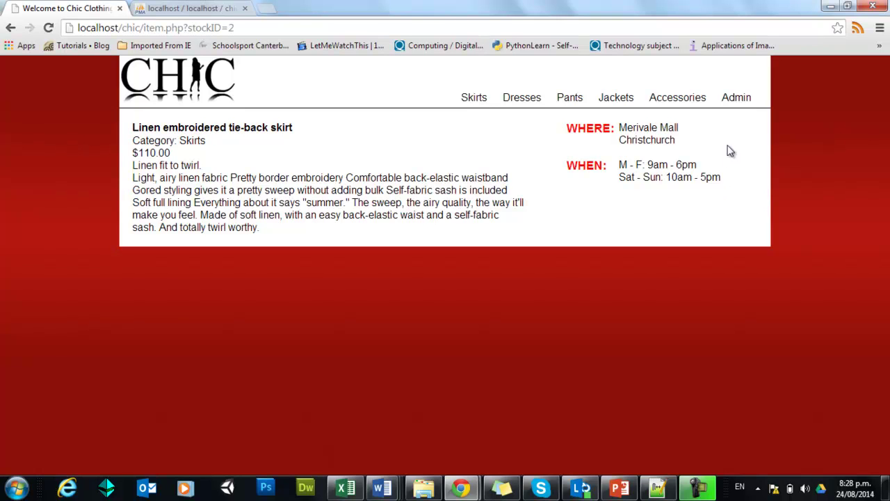
Step: On the admin login page, attempt a login with an incorrect username and password
{"action": "left_click", "coordinate": [742, 100]}
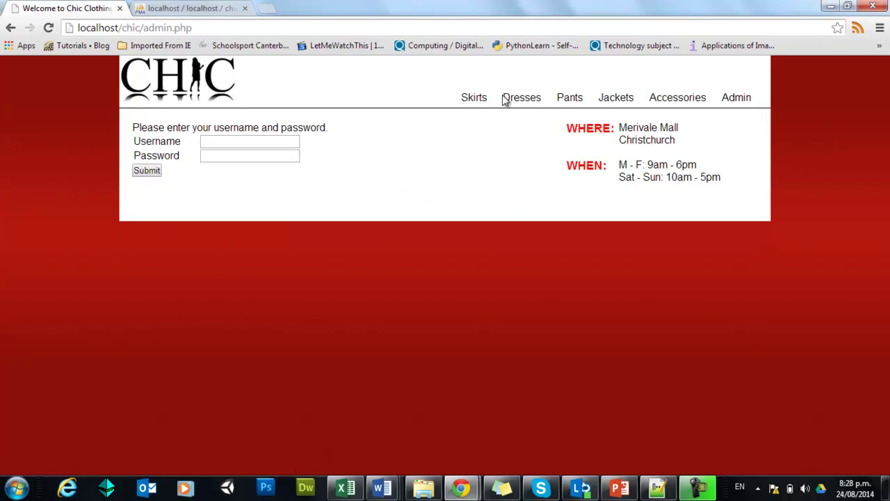
{"action": "left_click", "coordinate": [243, 139]}
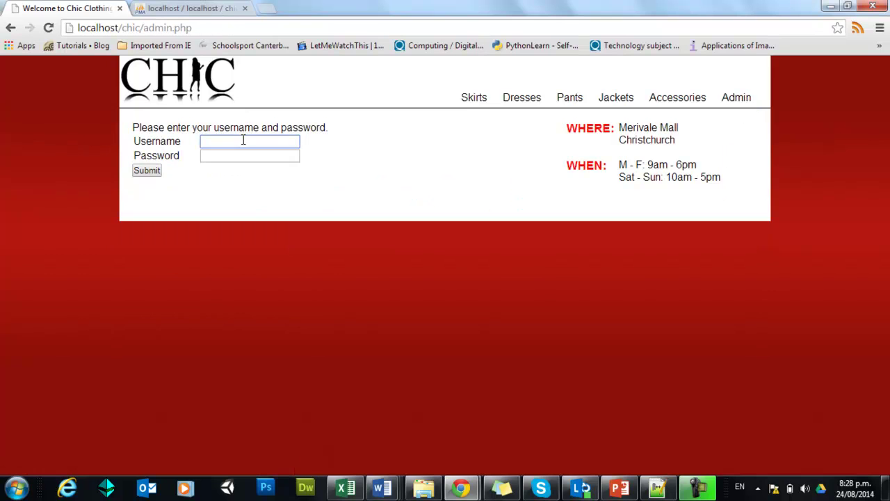
{"action": "type", "text": "gvklh"}
{"action": "key", "text": "Tab"}
{"action": "type", "text": "•••••"}
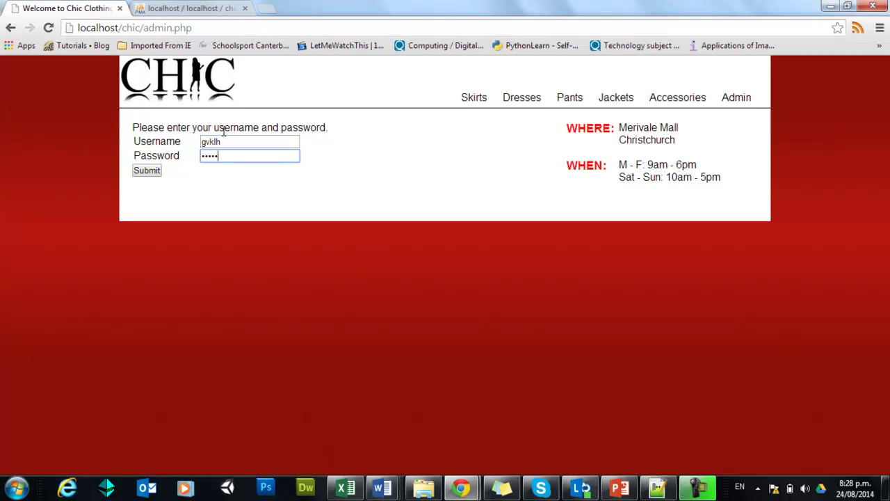
{"action": "key", "text": "Return"}
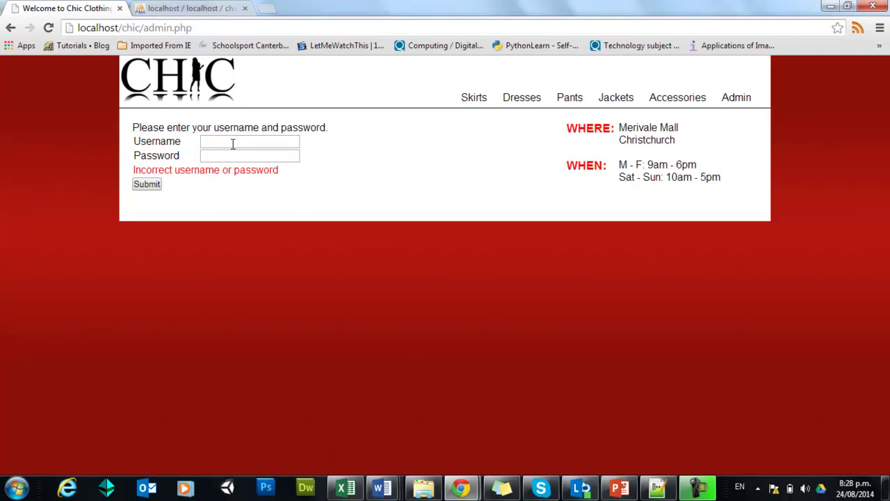
Step: Log in with username admin and the correct password
{"action": "left_click", "coordinate": [235, 141]}
{"action": "type", "text": "admin"}
{"action": "key", "text": "Tab"}
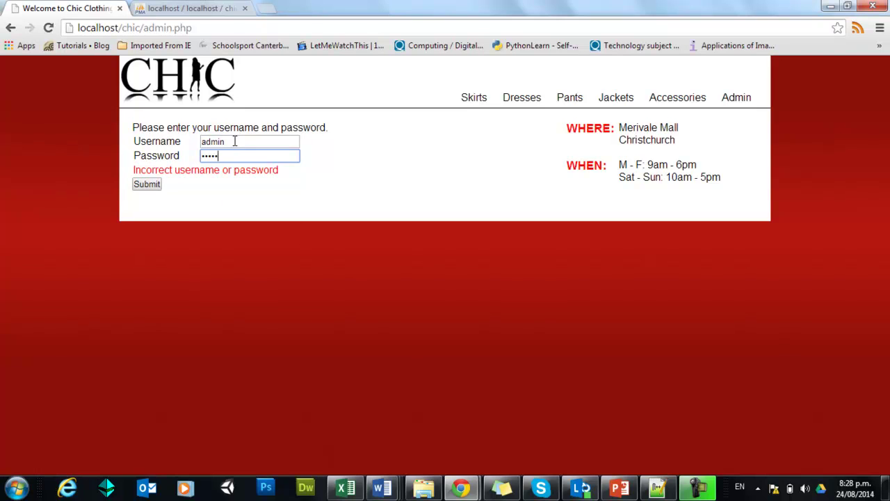
{"action": "type", "text": "•••••"}
{"action": "key", "text": "Return"}
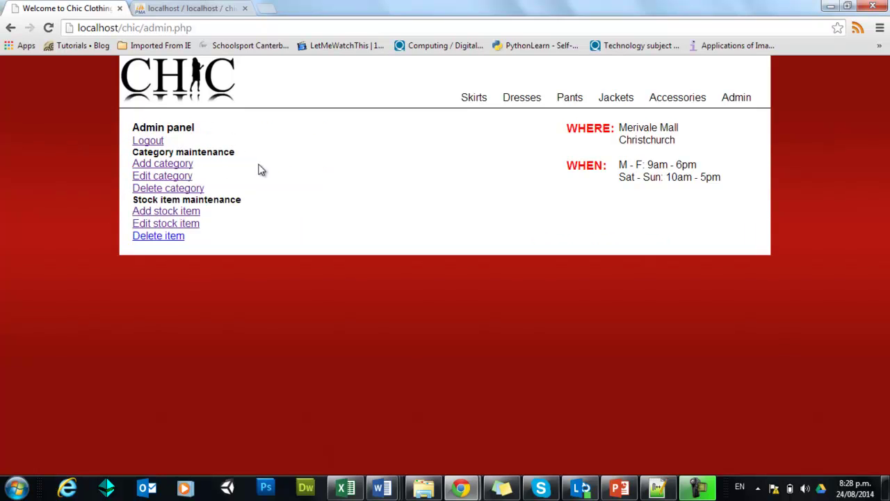
Step: Add and confirm a new category named asdfgh, then return to the admin panel
{"action": "left_click", "coordinate": [179, 164]}
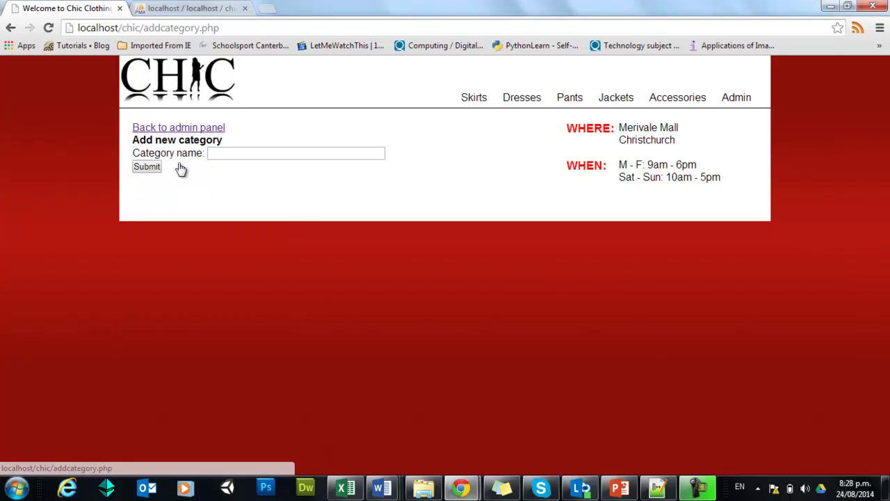
{"action": "left_click", "coordinate": [223, 153]}
{"action": "type", "text": "asdfgh"}
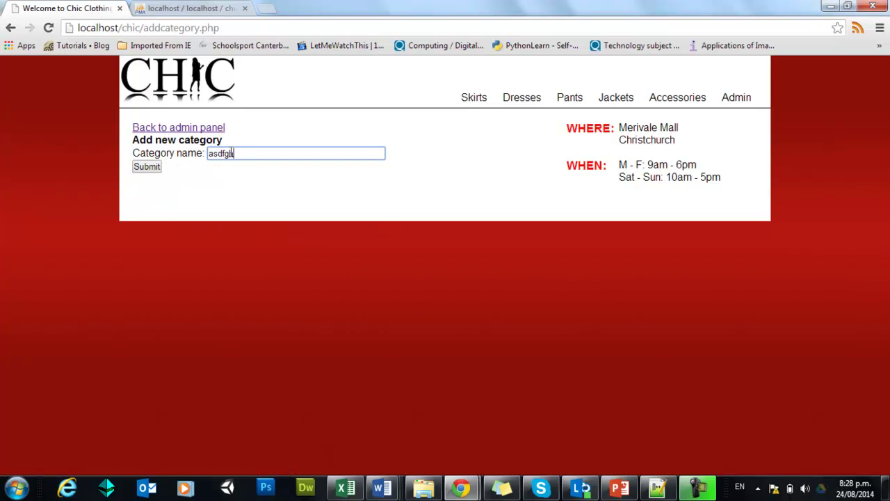
{"action": "left_click", "coordinate": [150, 167]}
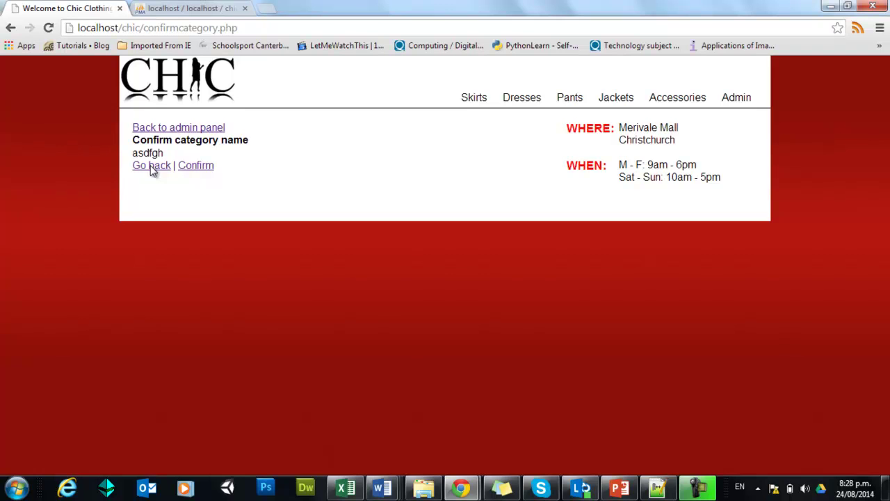
{"action": "left_click", "coordinate": [198, 167]}
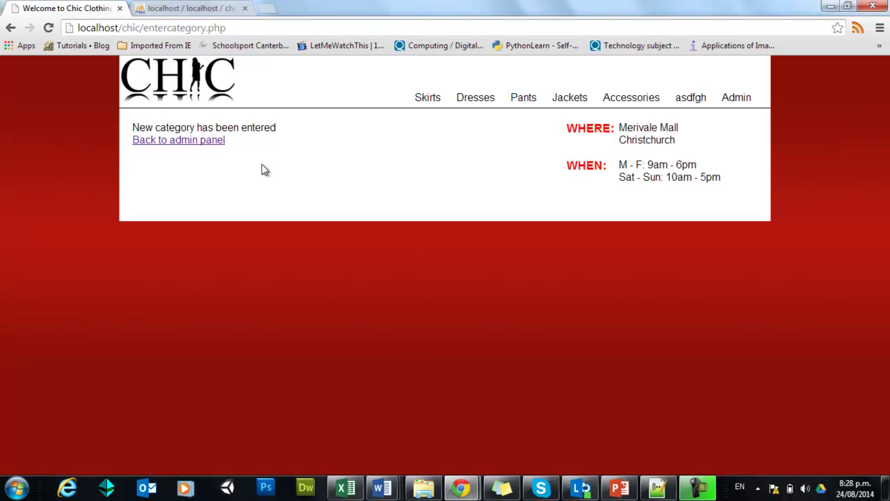
{"action": "left_click", "coordinate": [217, 141]}
Step: Capitalize the asdfgh category to Asdfgh and refresh phpMyAdmin's category table to verify it
{"action": "left_click", "coordinate": [163, 175]}
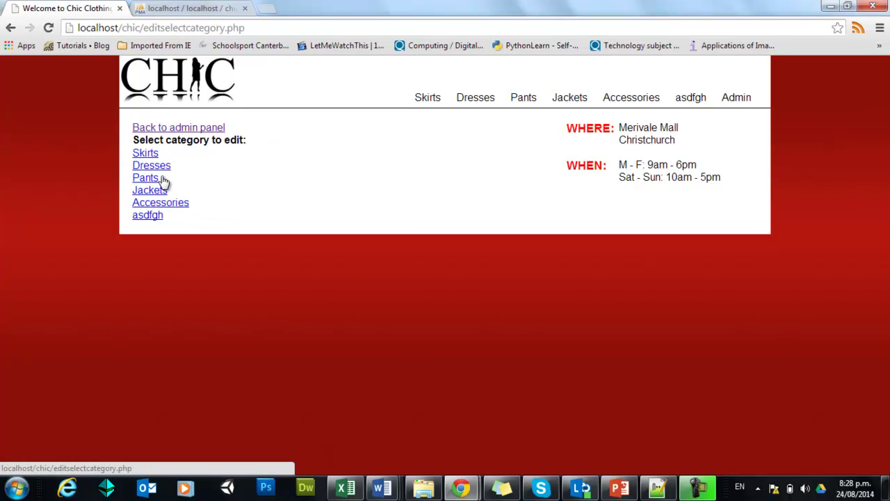
{"action": "left_click", "coordinate": [152, 217]}
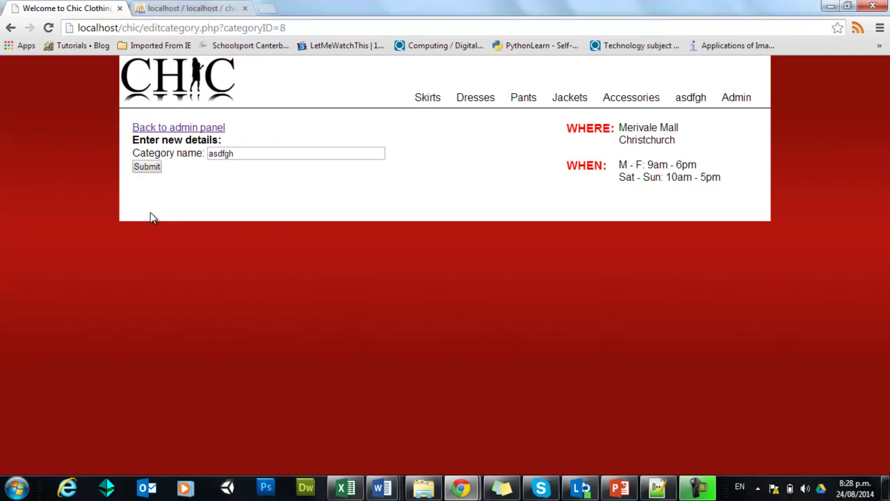
{"action": "left_click_drag", "start_coordinate": [212, 153], "coordinate": [203, 154]}
{"action": "type", "text": "A"}
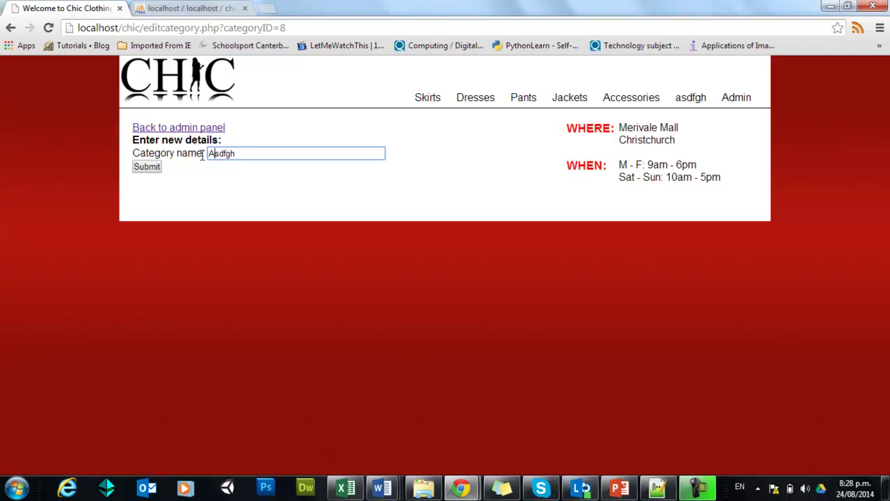
{"action": "left_click", "coordinate": [157, 169]}
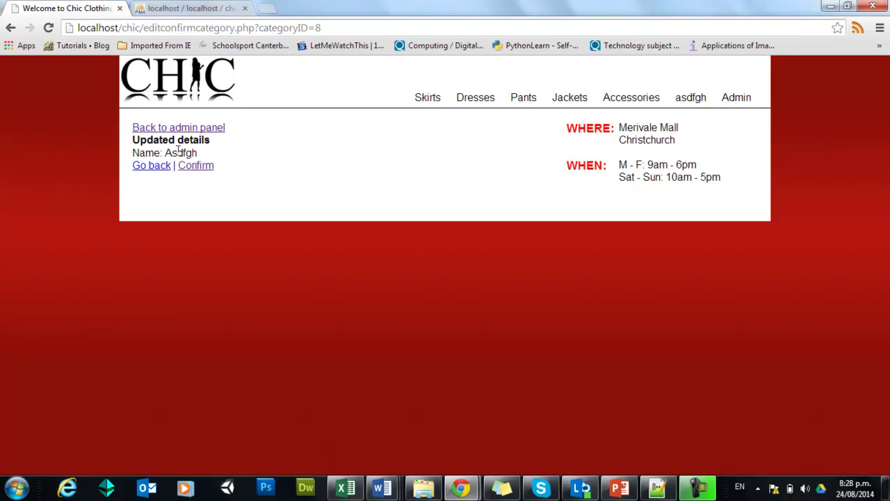
{"action": "left_click", "coordinate": [194, 171]}
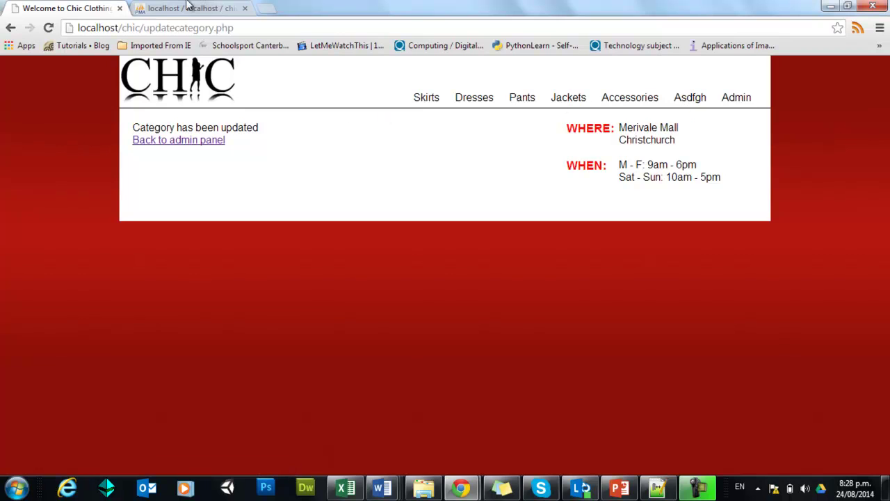
{"action": "left_click", "coordinate": [183, 7]}
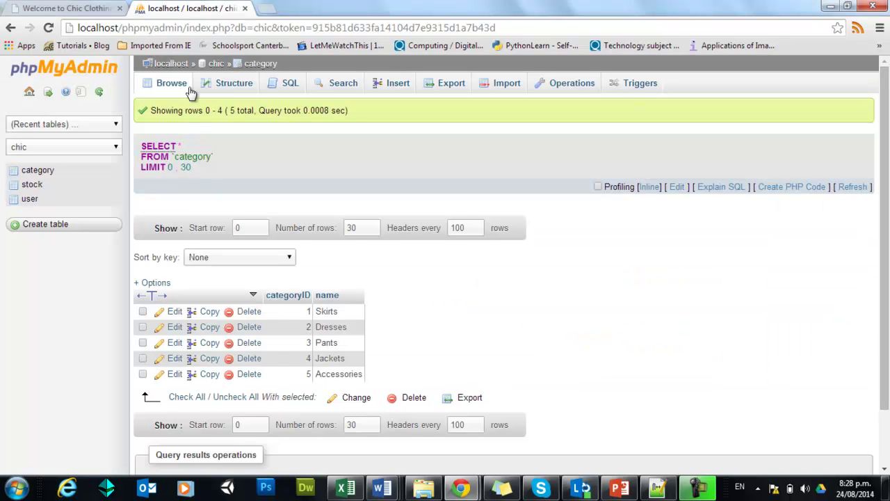
{"action": "left_click", "coordinate": [186, 87]}
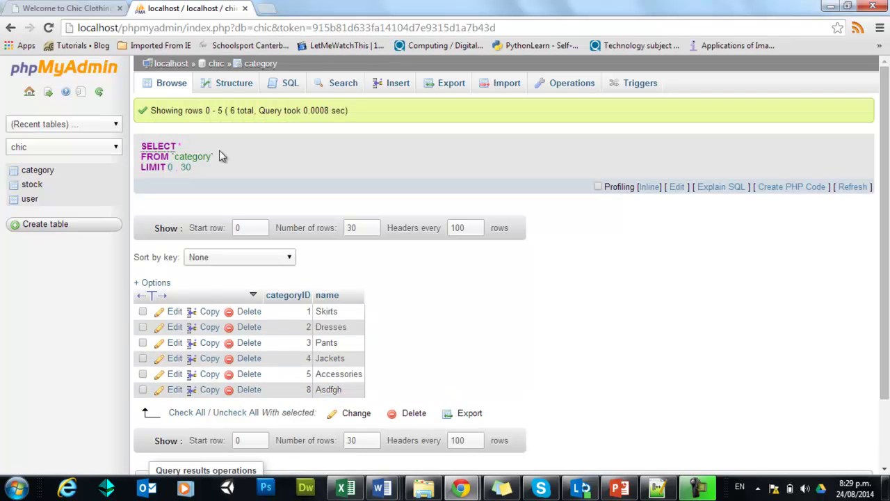
Step: Delete the Asdfgh category through the admin panel's Delete category page
{"action": "left_click", "coordinate": [82, 7]}
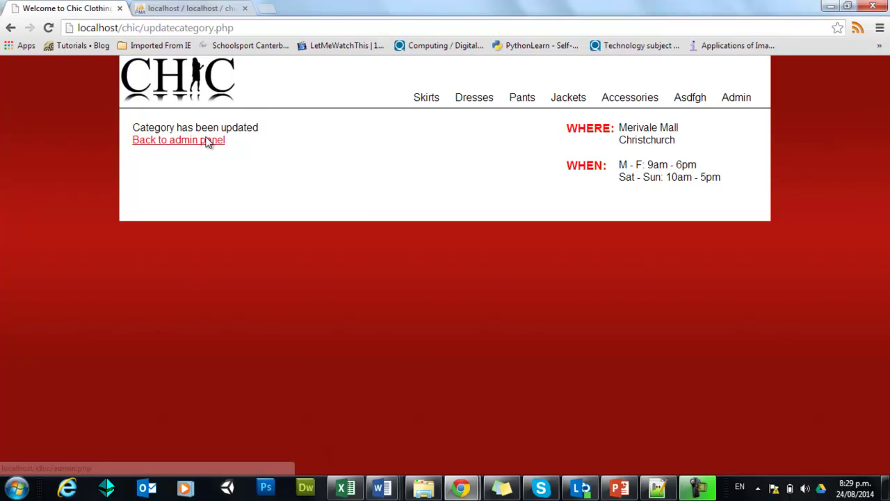
{"action": "left_click", "coordinate": [209, 142]}
{"action": "left_click", "coordinate": [170, 188]}
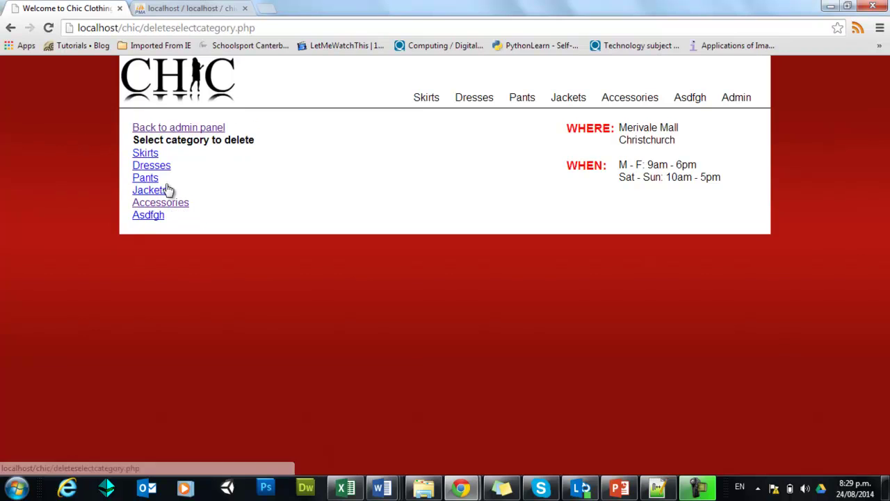
{"action": "left_click", "coordinate": [159, 217]}
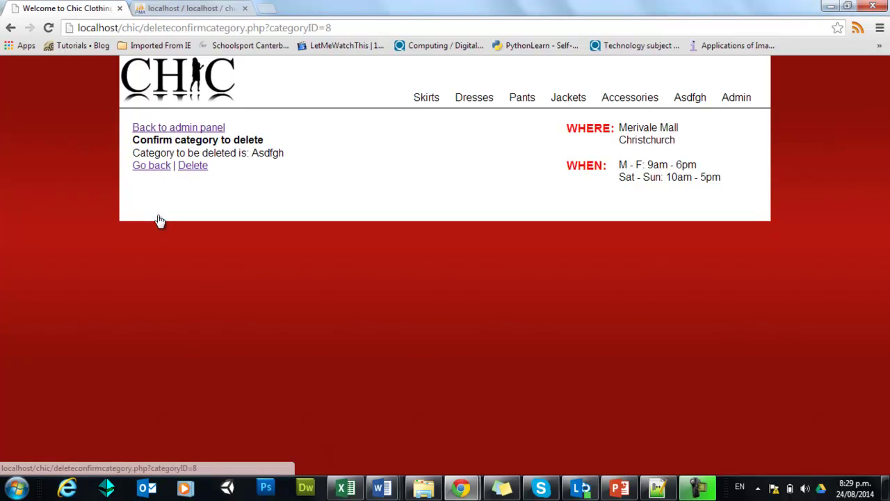
{"action": "left_click", "coordinate": [200, 169]}
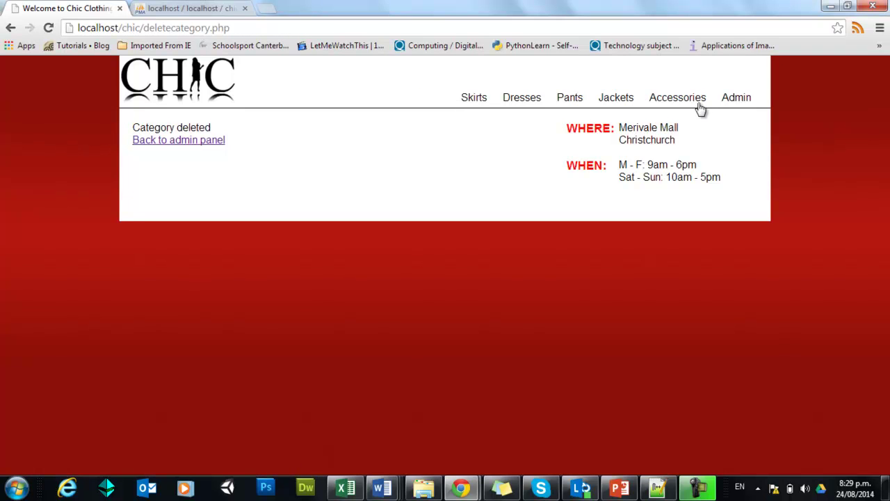
Step: Refresh phpMyAdmin's category table to confirm Asdfgh is gone, leaving five rows
{"action": "left_click", "coordinate": [190, 9]}
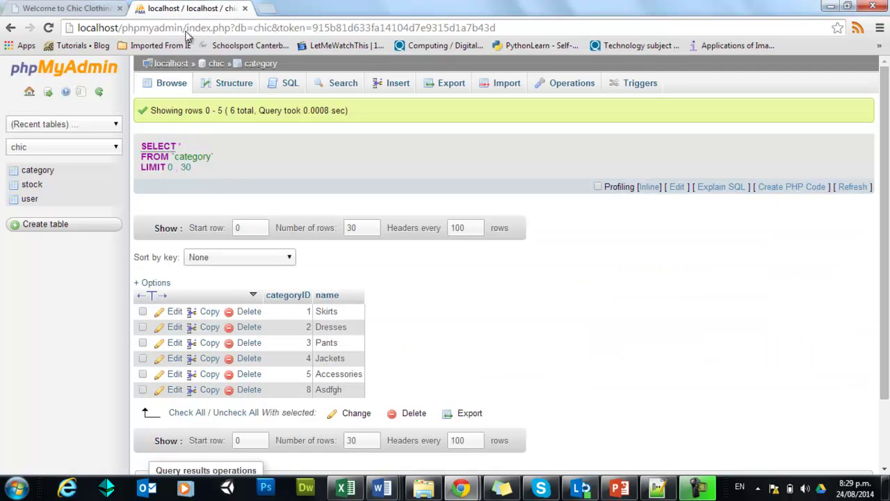
{"action": "left_click", "coordinate": [178, 83]}
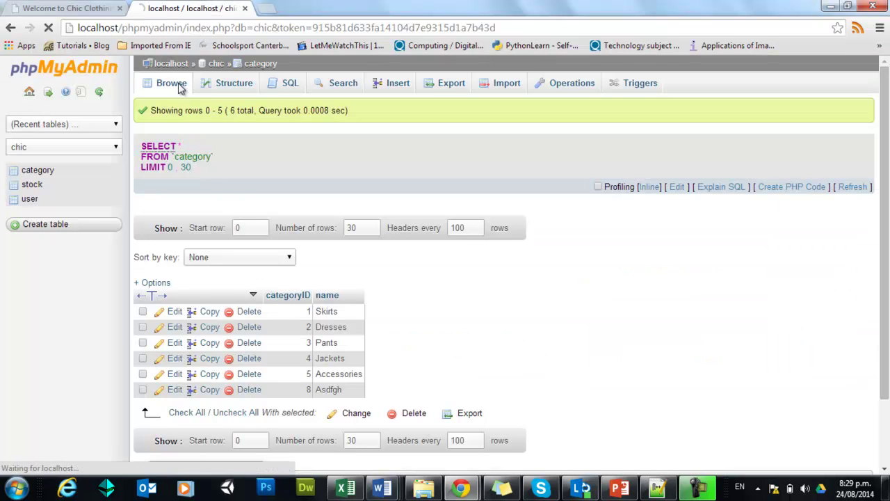
{"action": "left_click", "coordinate": [110, 10]}
Step: Try deleting Accessories, note the 3 linked stock items warning, and back out without deleting
{"action": "left_click", "coordinate": [204, 142]}
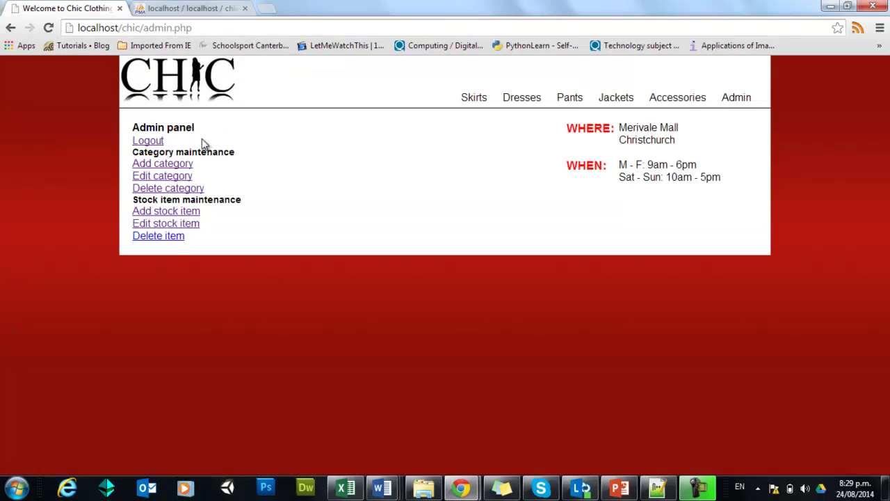
{"action": "left_click", "coordinate": [178, 192]}
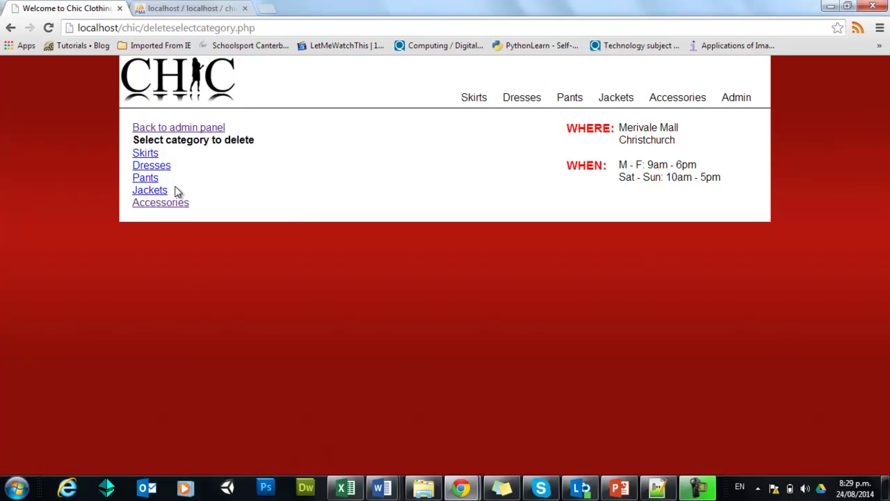
{"action": "left_click", "coordinate": [170, 203]}
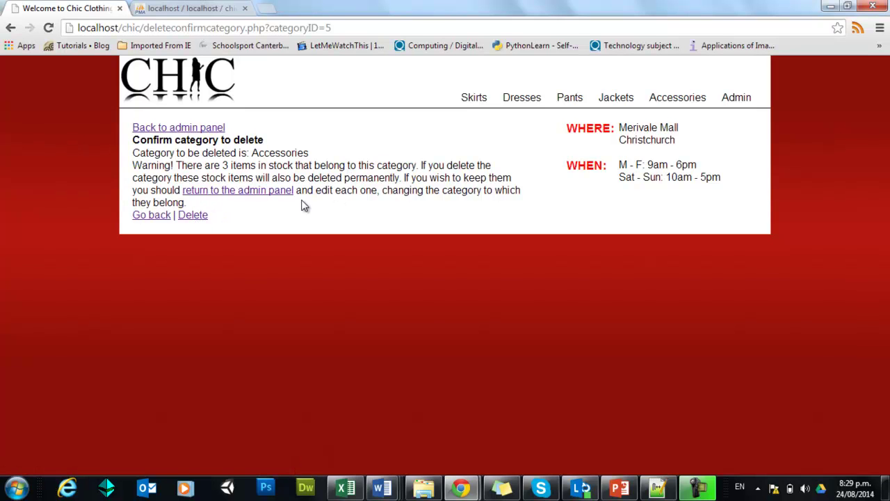
{"action": "left_click", "coordinate": [206, 129]}
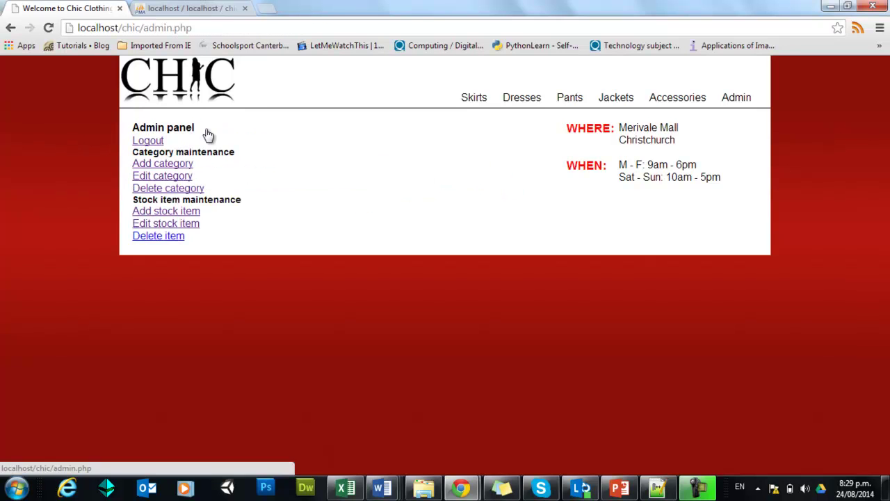
Step: Start a new stock item with description 'There is description', making 'description' bold
{"action": "left_click", "coordinate": [182, 212]}
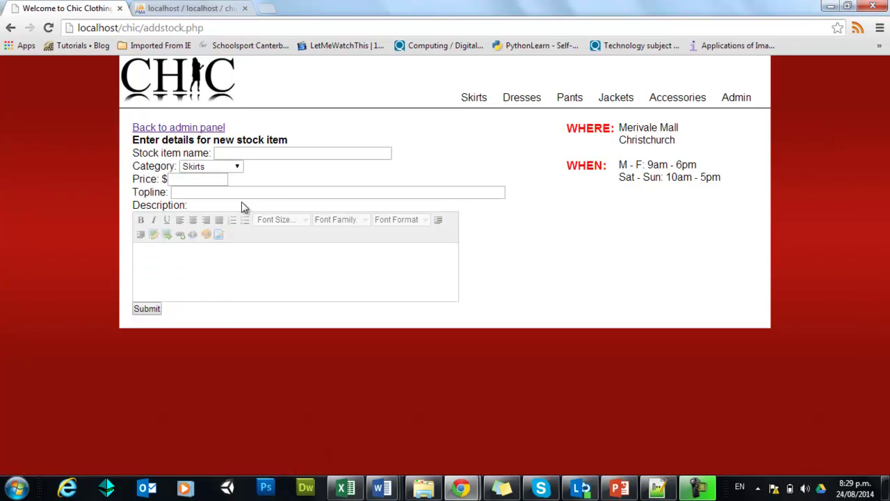
{"action": "left_click", "coordinate": [240, 152]}
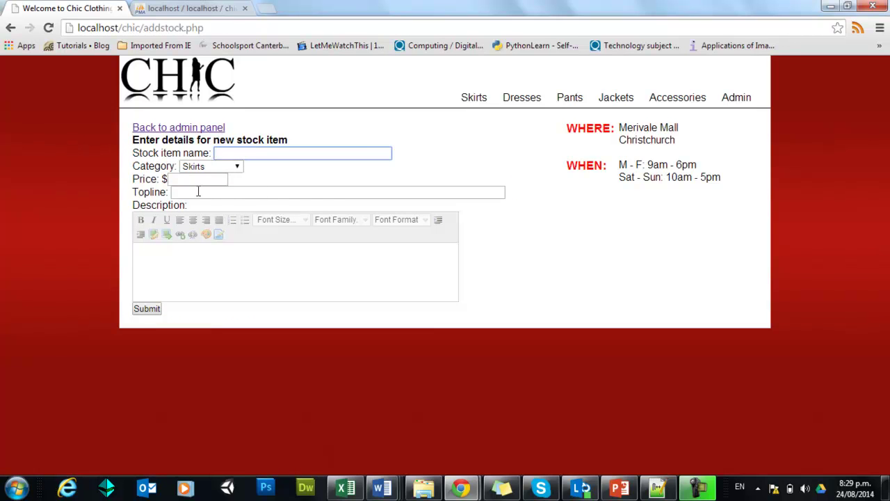
{"action": "left_click", "coordinate": [235, 167]}
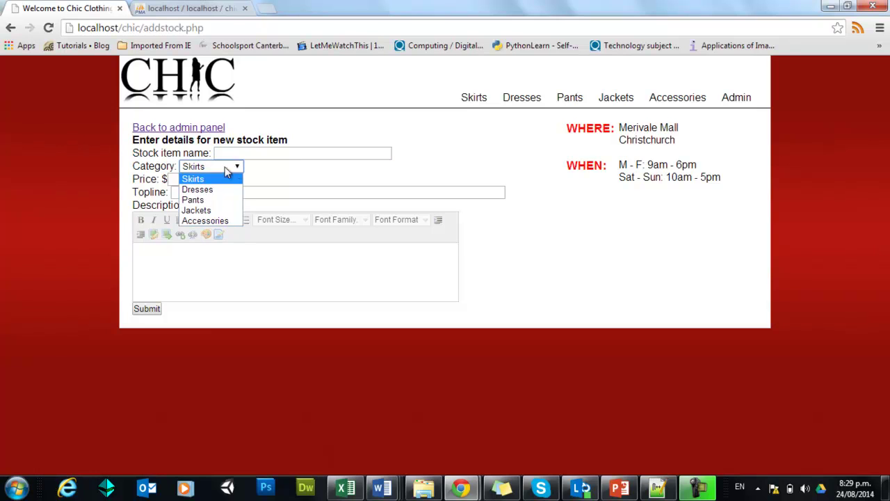
{"action": "left_click", "coordinate": [228, 265]}
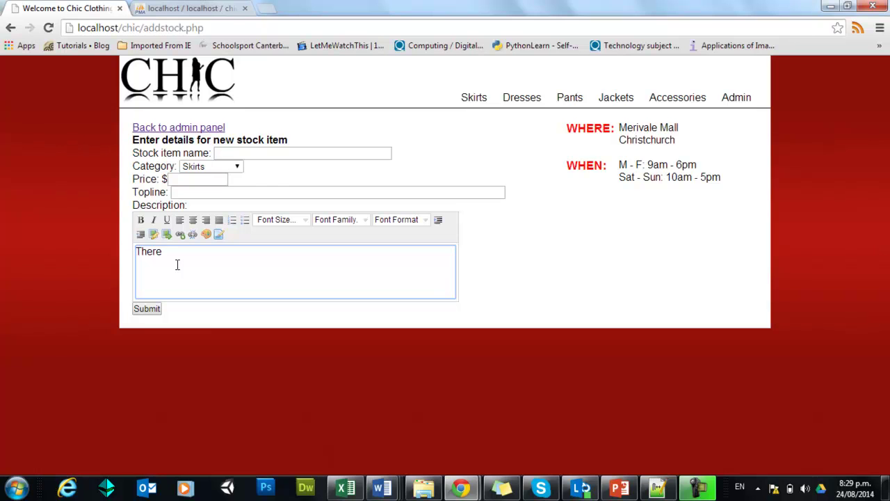
{"action": "type", "text": "There is description."}
{"action": "double_click", "coordinate": [196, 255]}
{"action": "left_click", "coordinate": [140, 220]}
Step: Look through the font family list without changing it, then fully justify the description
{"action": "left_click_drag", "start_coordinate": [234, 256], "coordinate": [138, 255]}
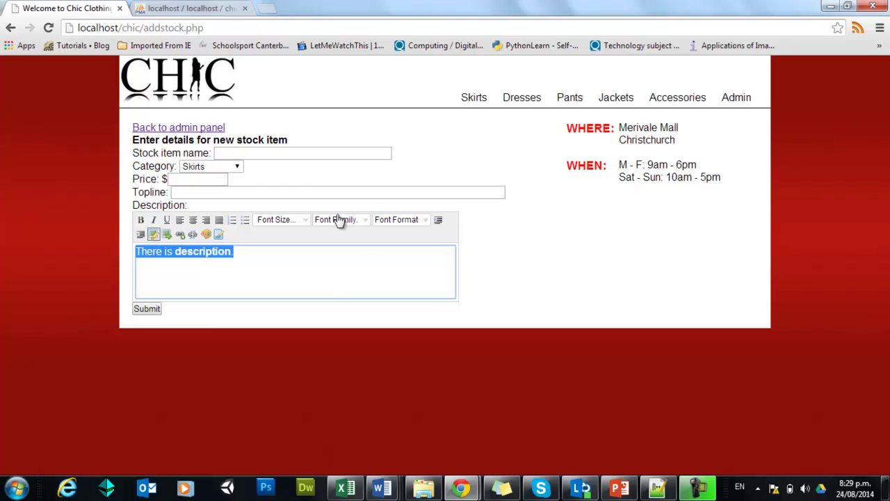
{"action": "left_click", "coordinate": [368, 221]}
{"action": "left_click", "coordinate": [225, 254]}
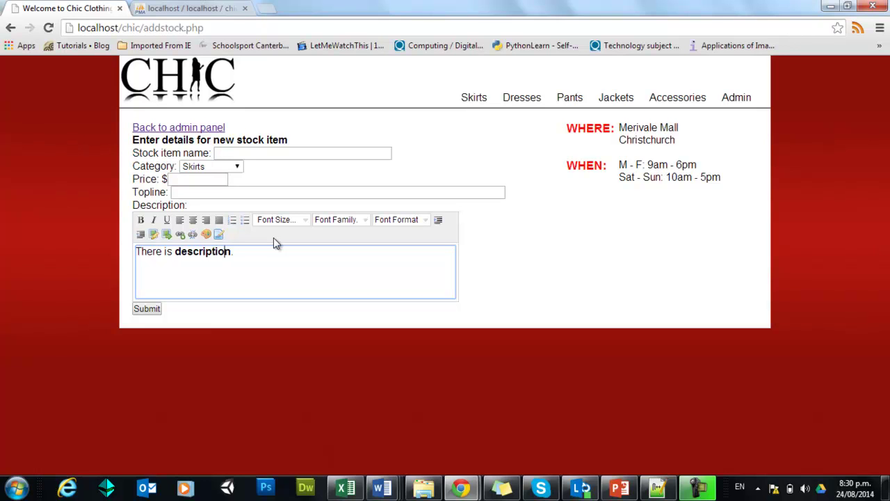
{"action": "left_click", "coordinate": [252, 254]}
{"action": "left_click", "coordinate": [219, 219]}
Step: Log out from the admin panel and return to the shop home page via the CHIC logo
{"action": "left_click", "coordinate": [212, 130]}
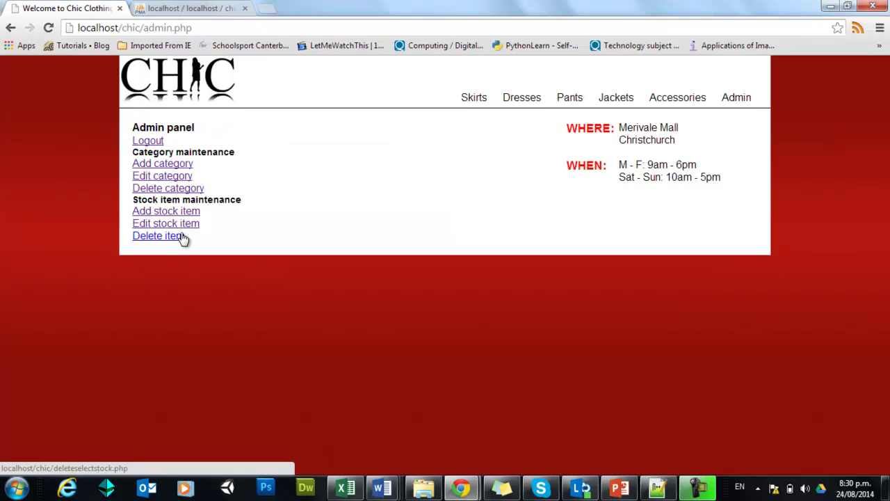
{"action": "left_click", "coordinate": [148, 141]}
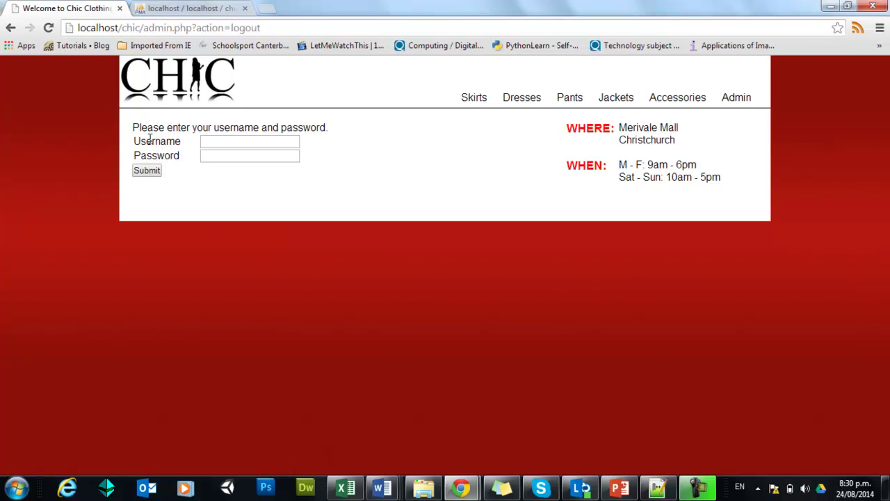
{"action": "left_click", "coordinate": [199, 90]}
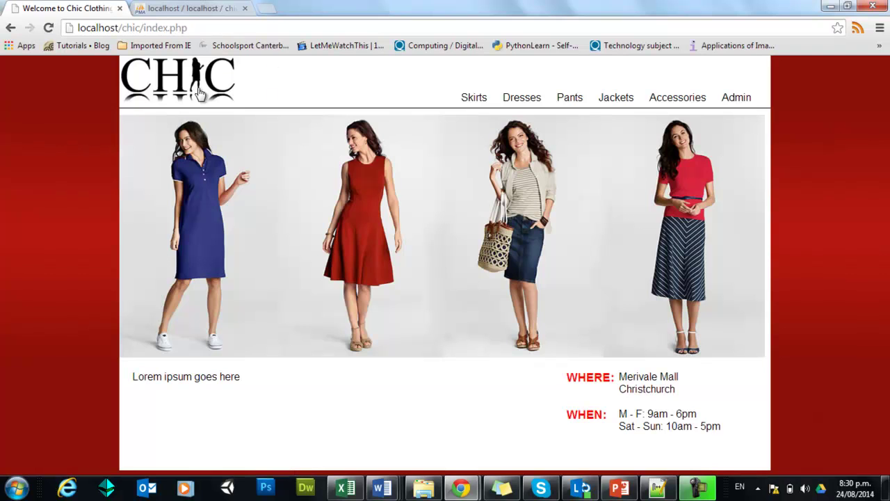